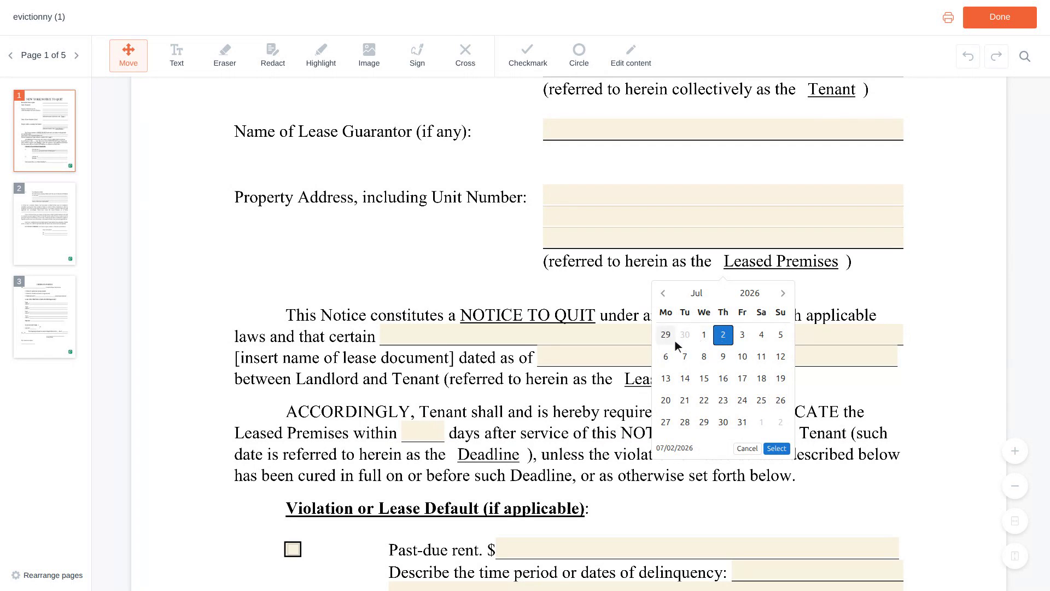
# Enter 'Residential Lease Agreement' as the lease document name after 'laws and that certain'
pyautogui.click(644, 335)
pyautogui.write('Residential Lease Agreement')
pyautogui.scroll(-1, 644, 336)
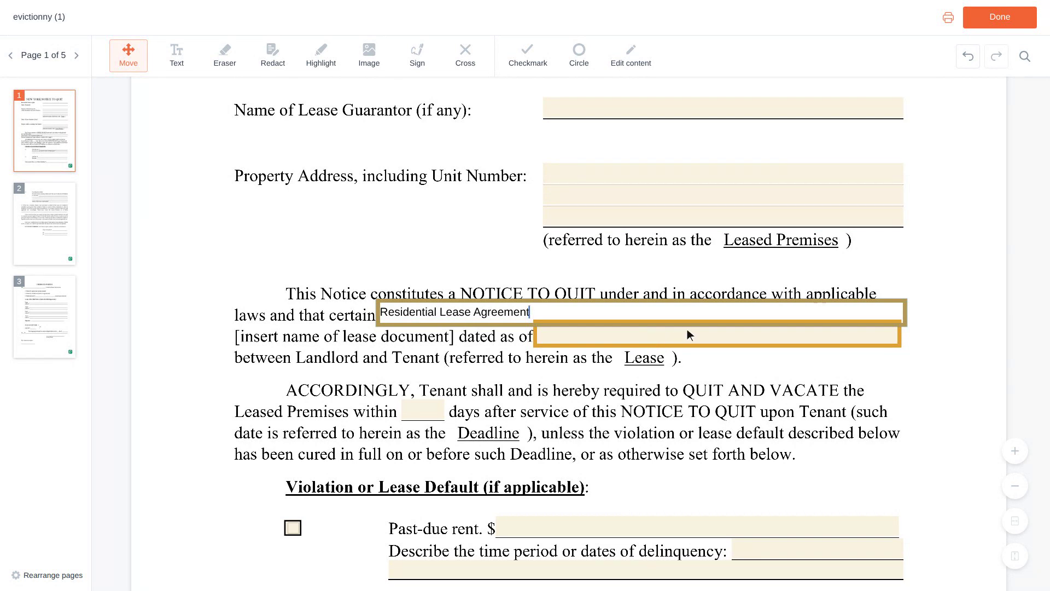
# Paste 06/01/2023 into the lease's 'dated as of' field
pyautogui.click(715, 335)
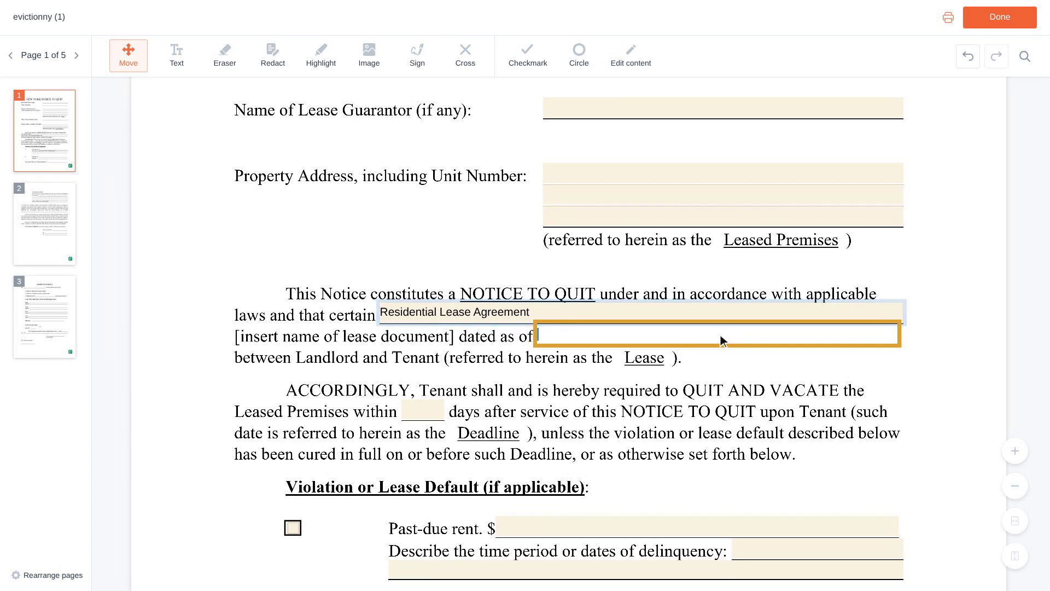
pyautogui.write('06/01/2023')
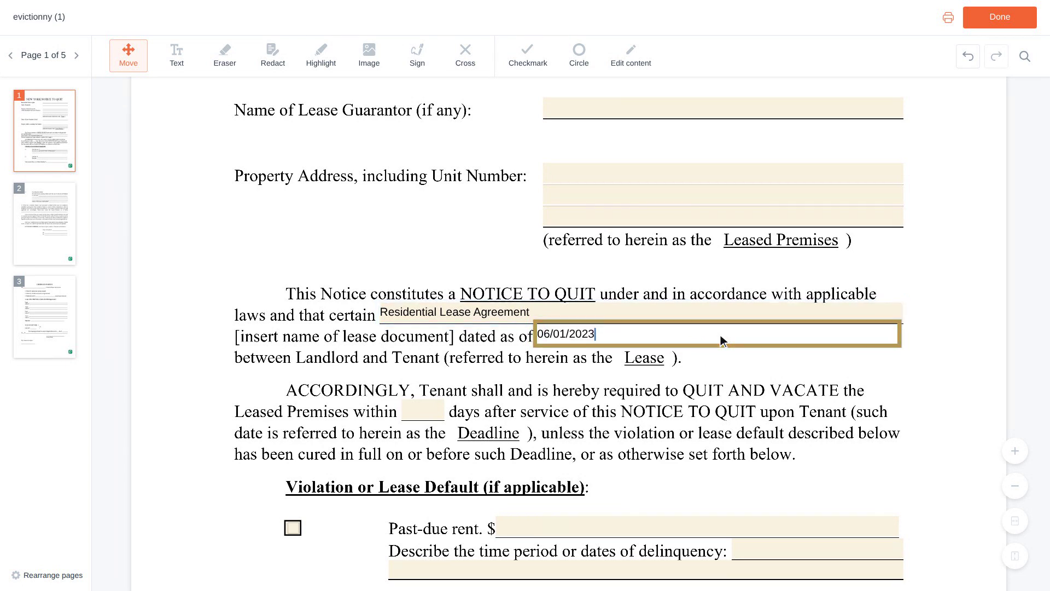
pyautogui.scroll(-4, 721, 335)
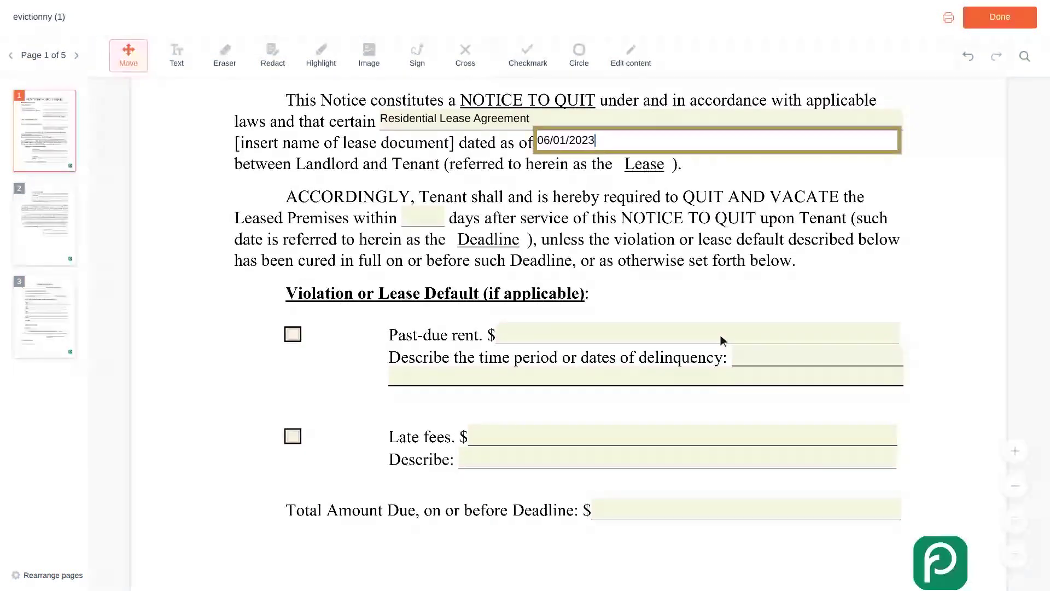
pyautogui.click(720, 335)
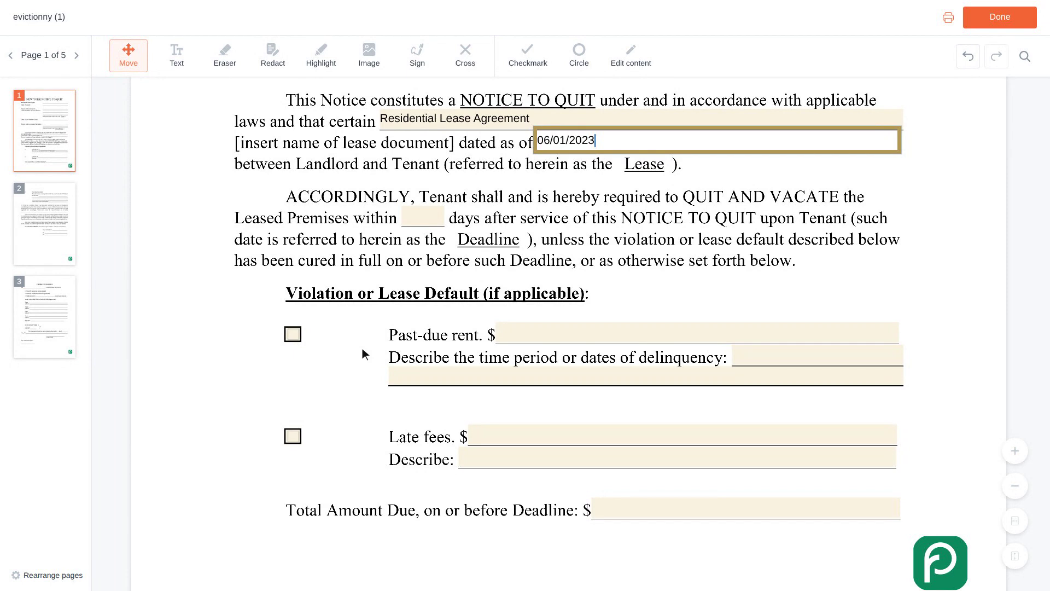
# Check the Past-due rent violation and enter 1,200 as its amount
pyautogui.click(294, 335)
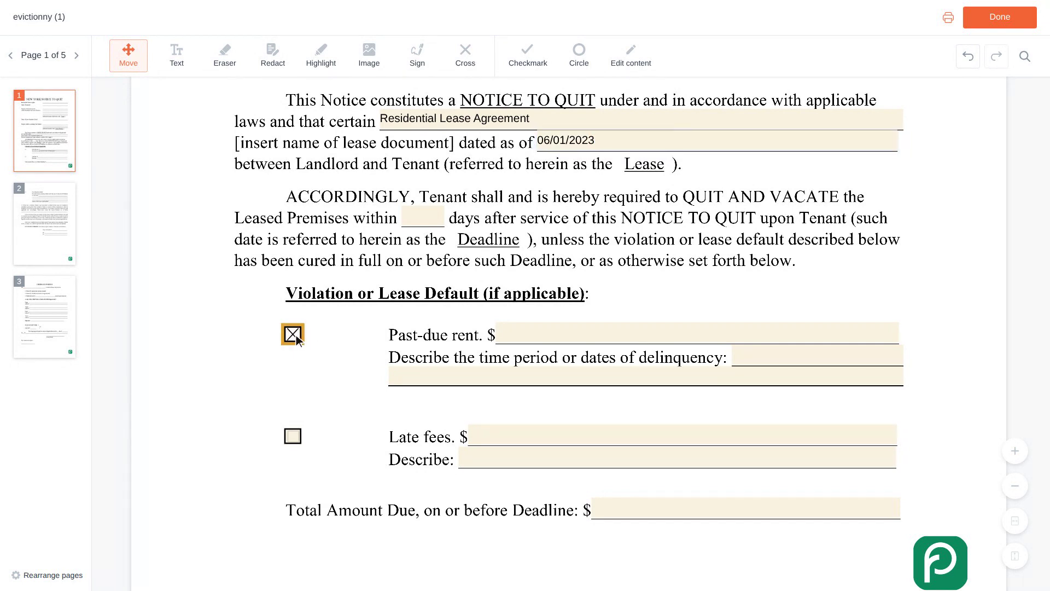
pyautogui.scroll(1, 296, 336)
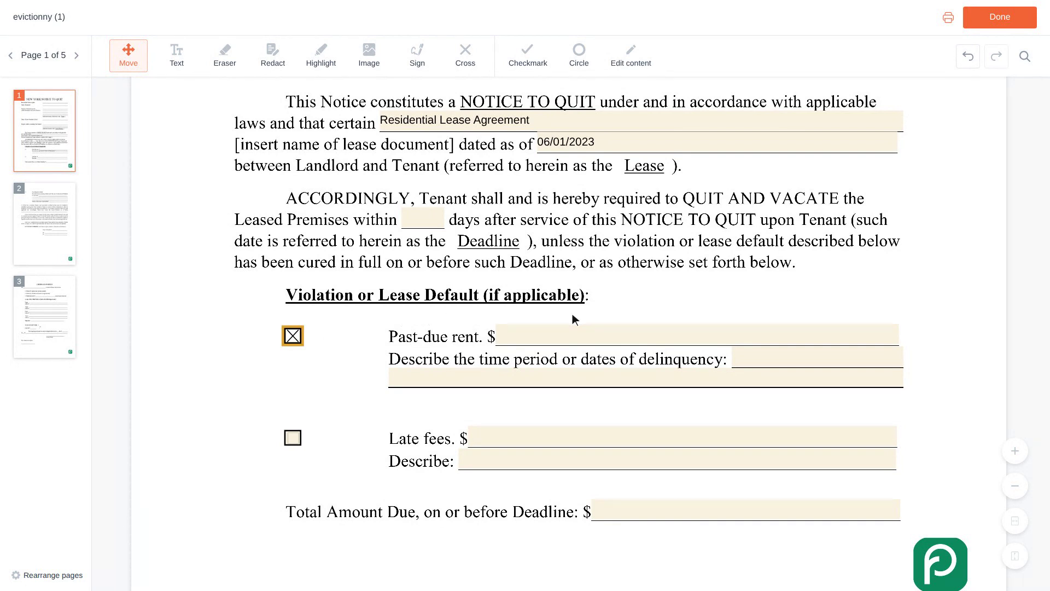
pyautogui.click(699, 334)
pyautogui.write('1,200')
pyautogui.scroll(-1, 700, 336)
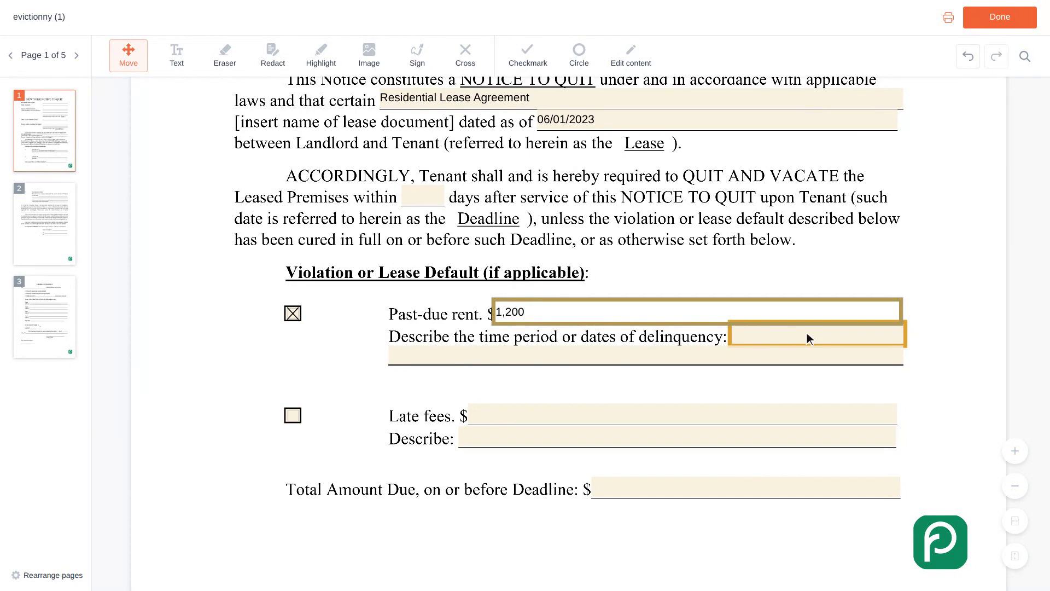
# Describe the delinquency period as 'February 2024 rent, due on the first'
pyautogui.click(820, 338)
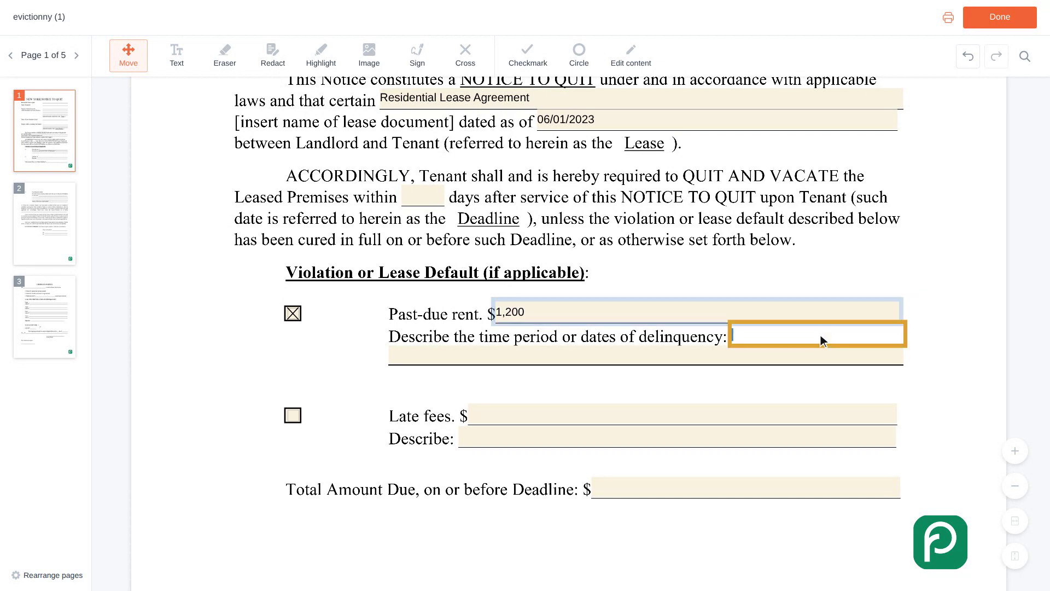
pyautogui.write('February 2024 rent, d')
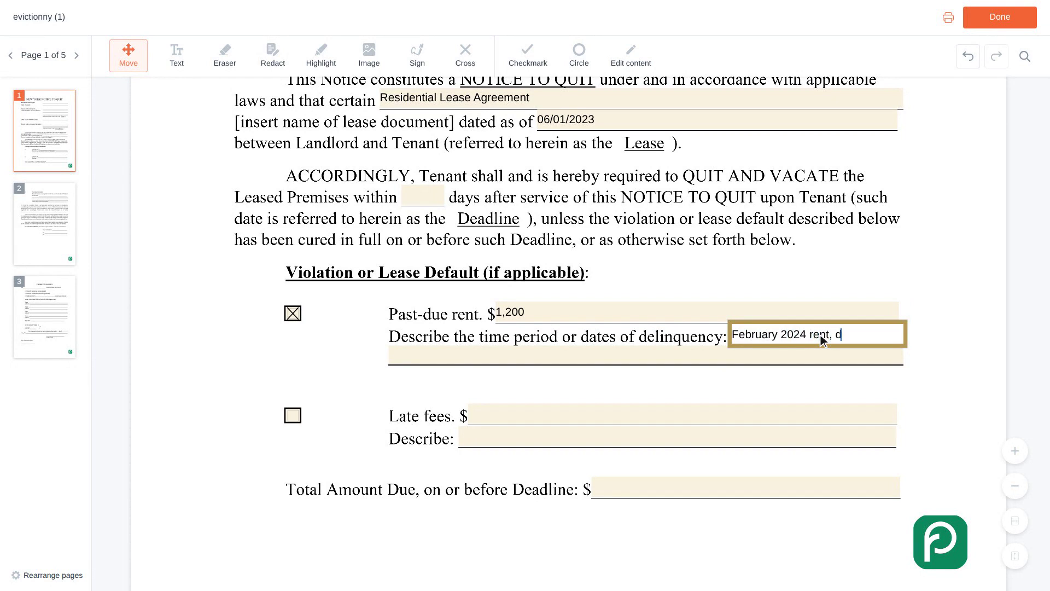
pyautogui.write('ue on the first')
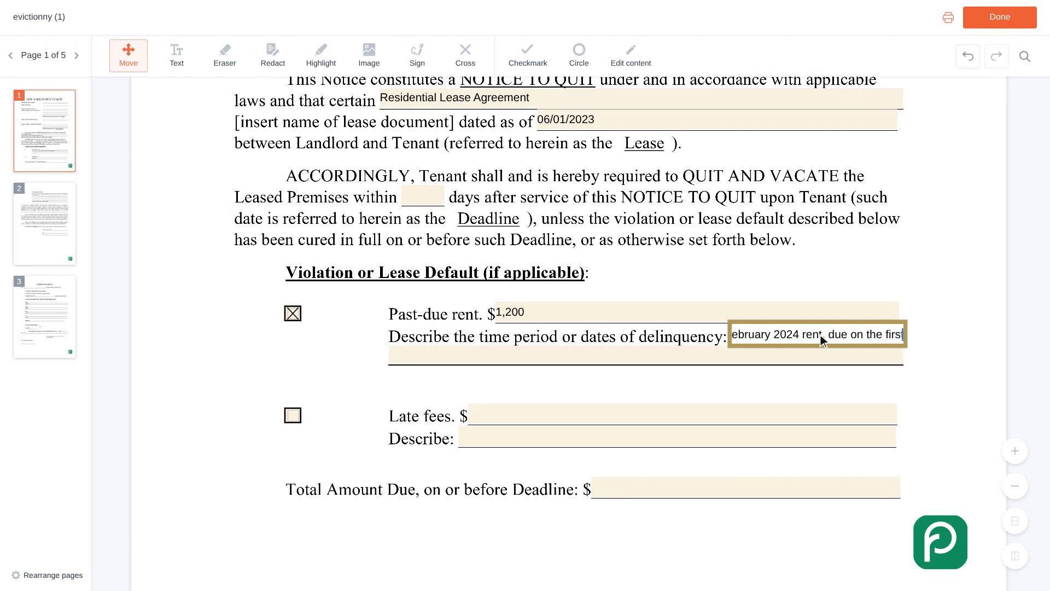
pyautogui.scroll(-2, 821, 334)
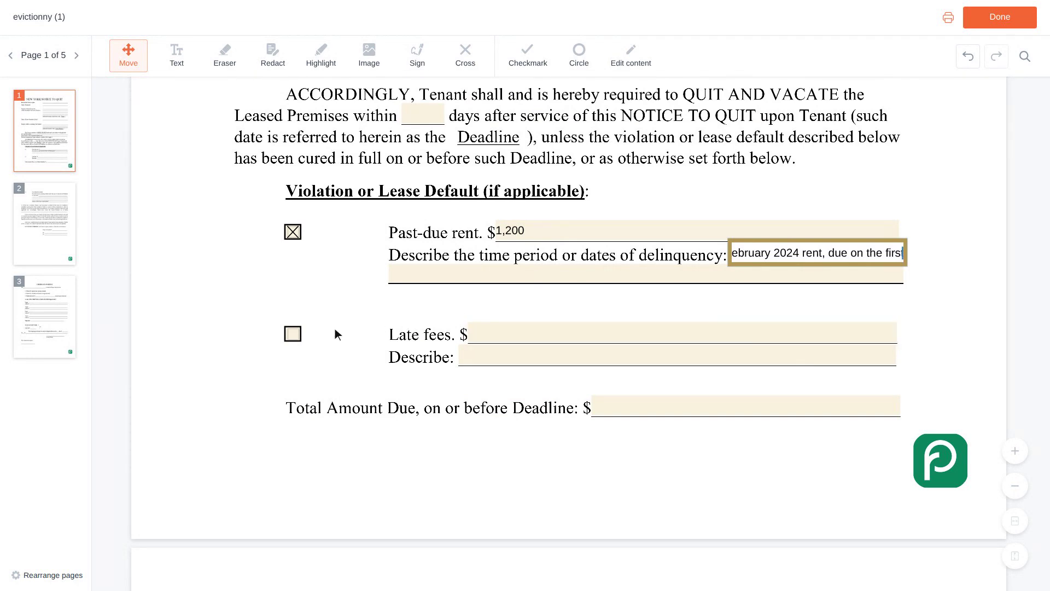
# Check the Late fees violation and enter 50 as the late fee amount
pyautogui.click(299, 334)
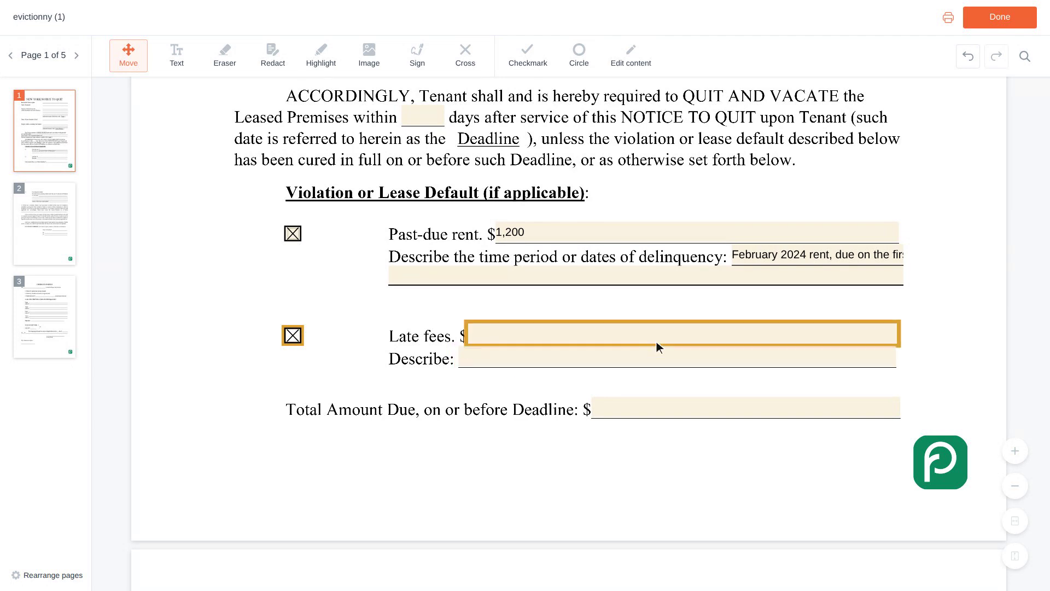
pyautogui.click(686, 336)
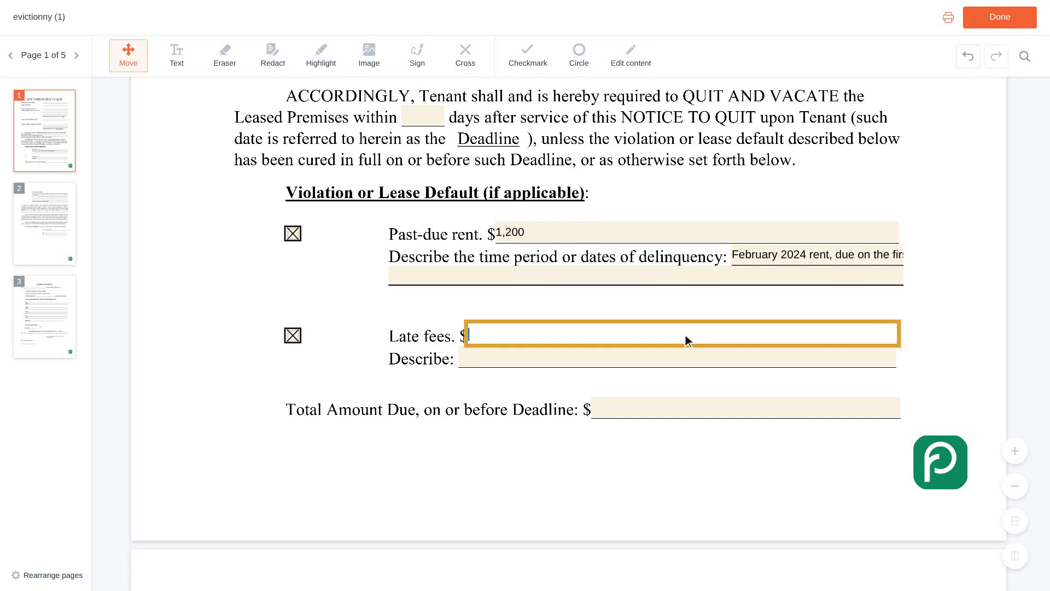
pyautogui.write('5')
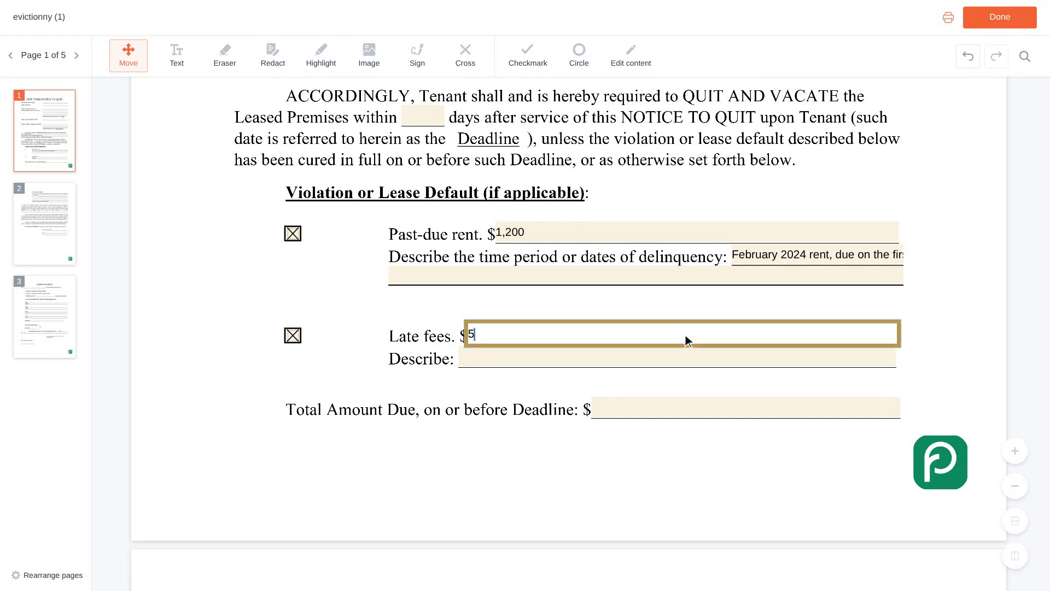
pyautogui.write('0')
pyautogui.scroll(-1, 685, 336)
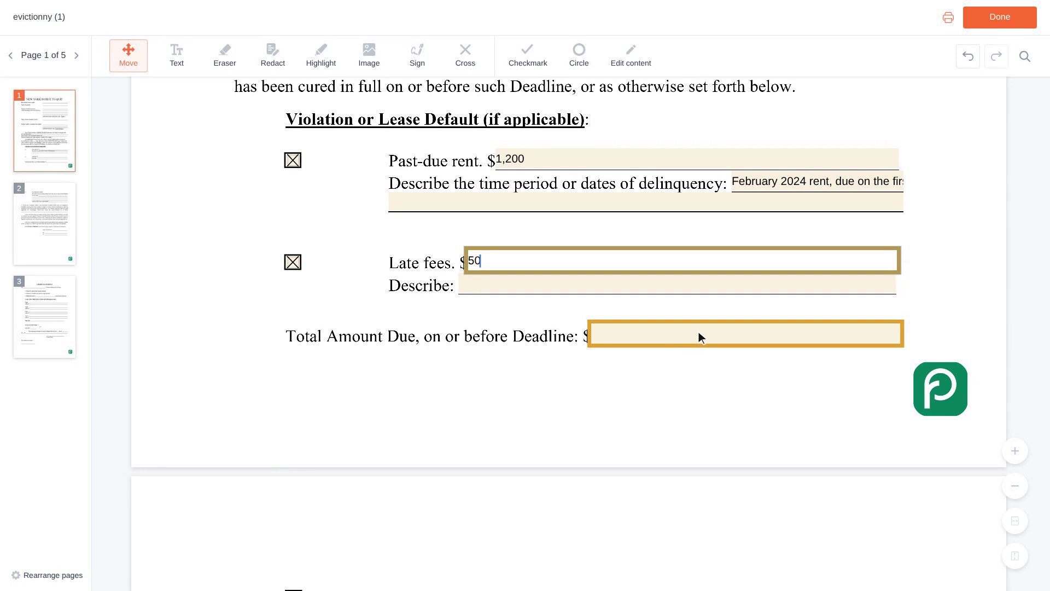
# Enter 1,250 as the Total Amount Due and jump to page 2's landlord block
pyautogui.click(750, 338)
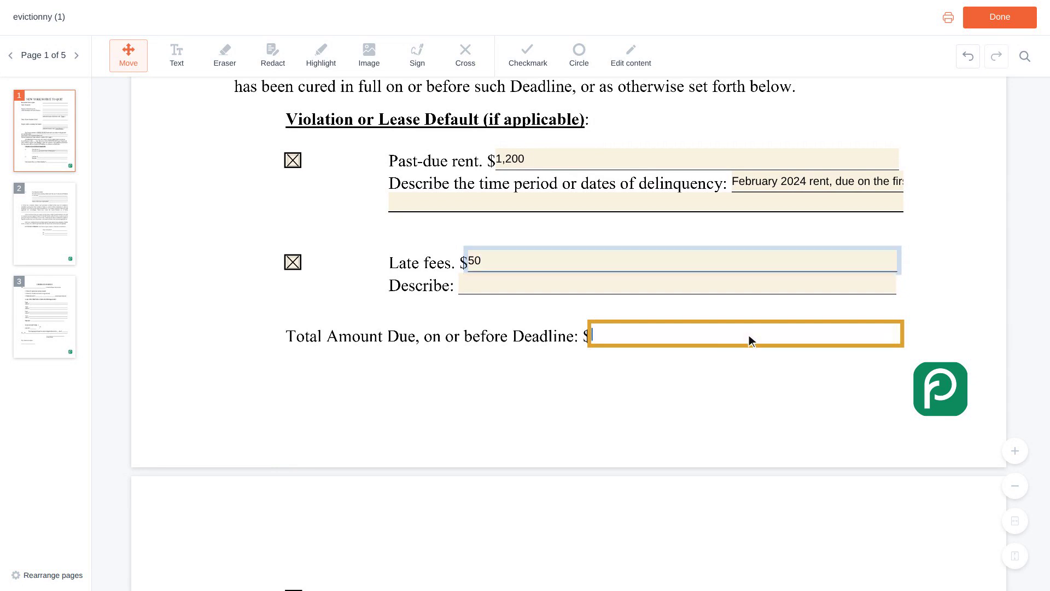
pyautogui.write('1,250')
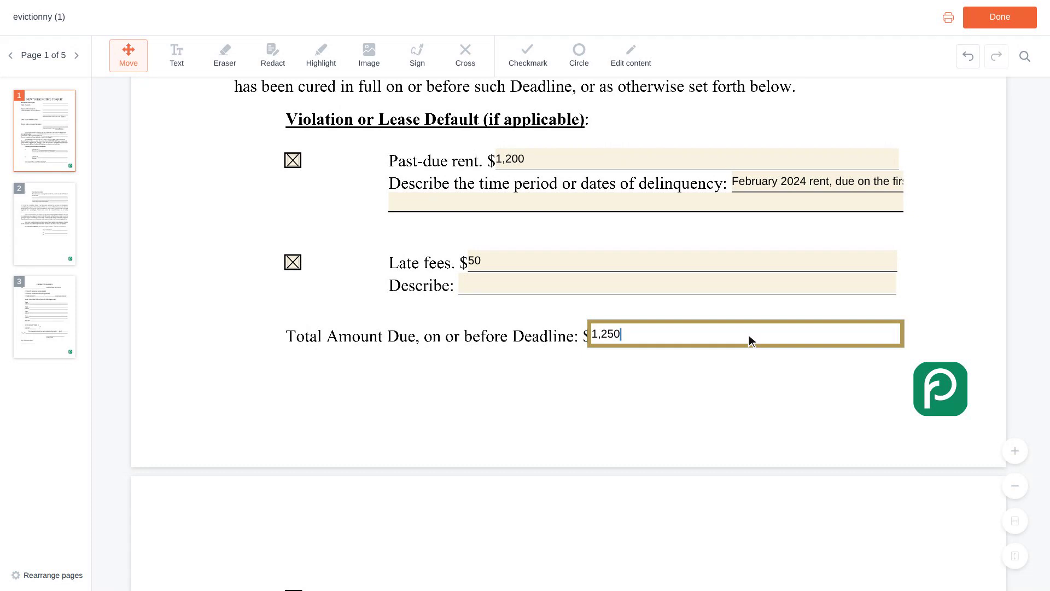
pyautogui.press('Tab')
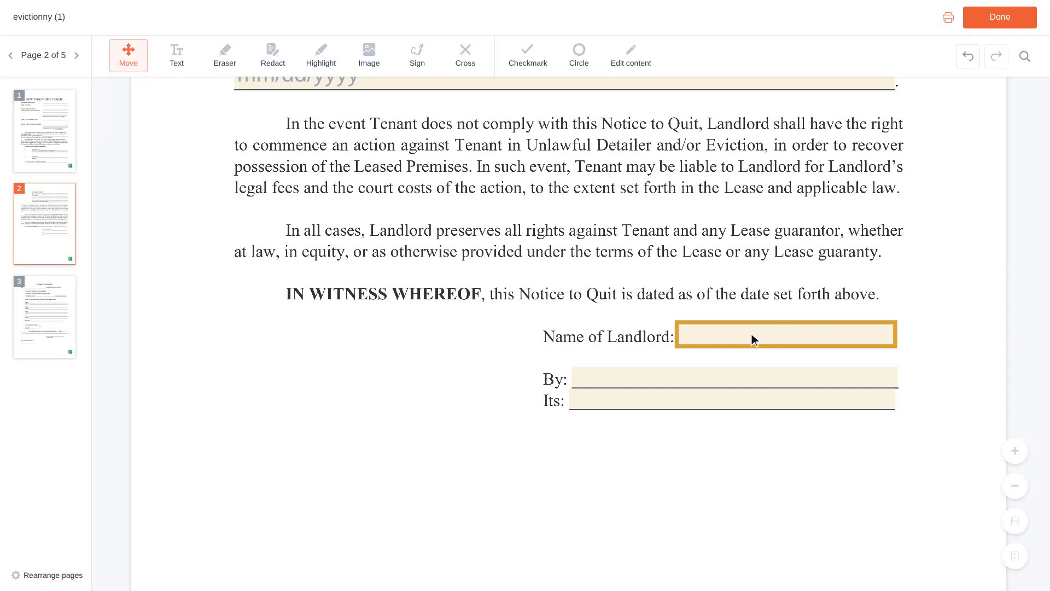
# Enter the landlord's full name in the Name of Landlord field
pyautogui.click(789, 339)
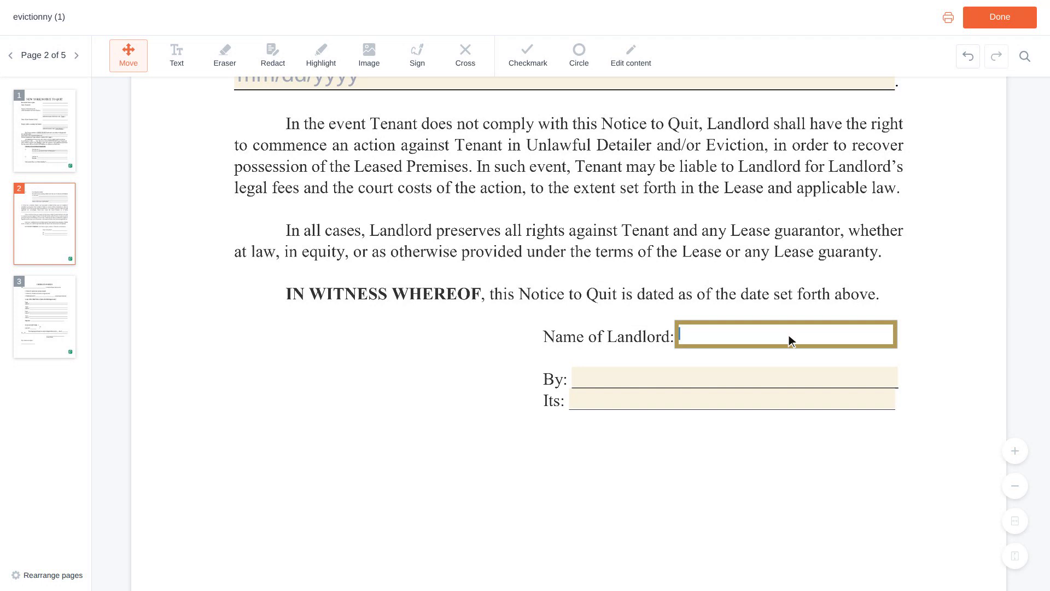
pyautogui.scroll(-1, 788, 340)
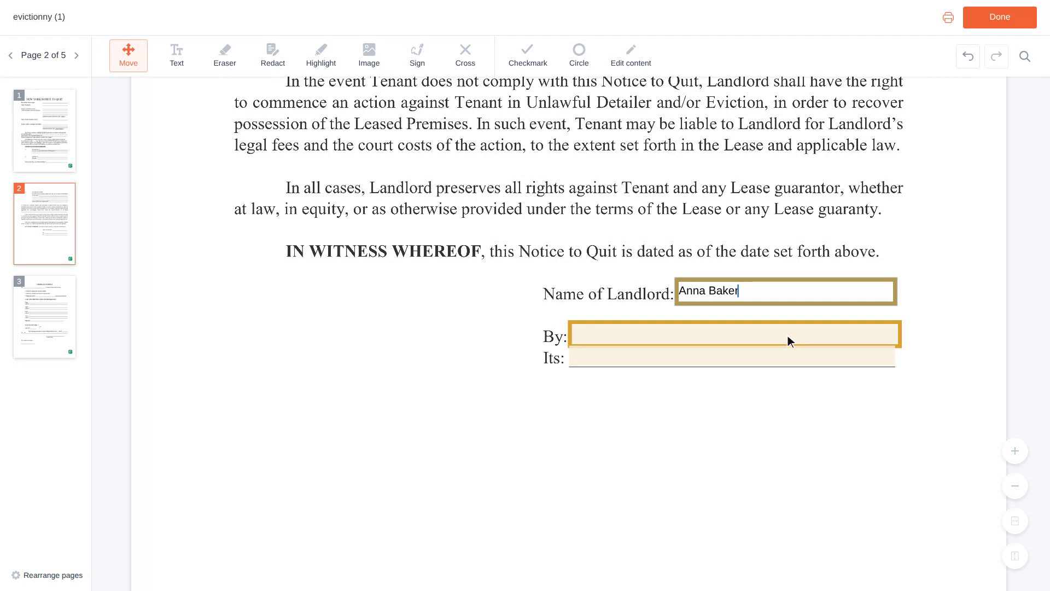
# Repeat the landlord's name on the By line and set Its to Owner
pyautogui.click(738, 335)
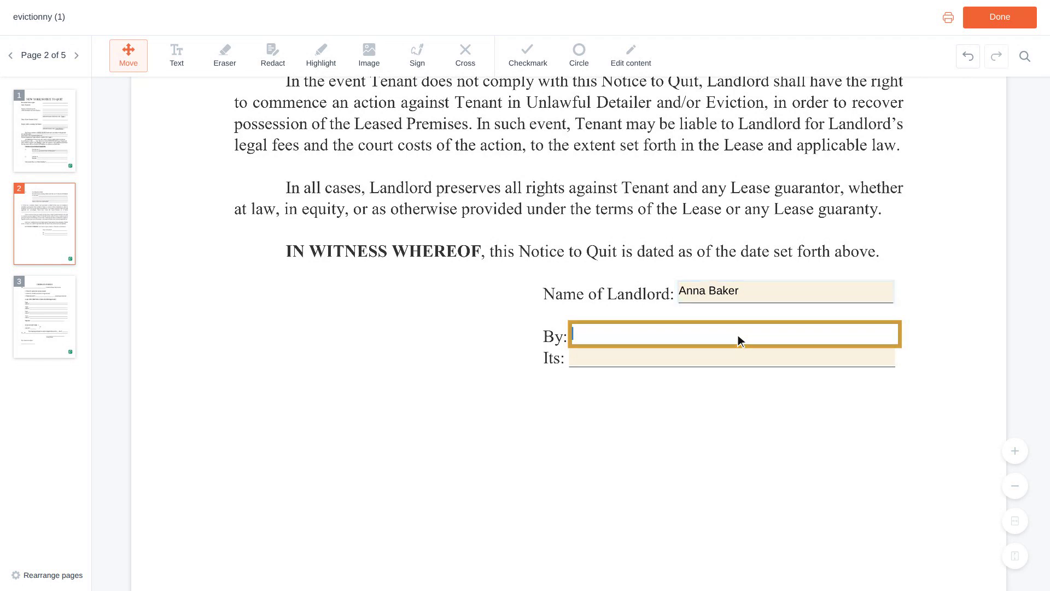
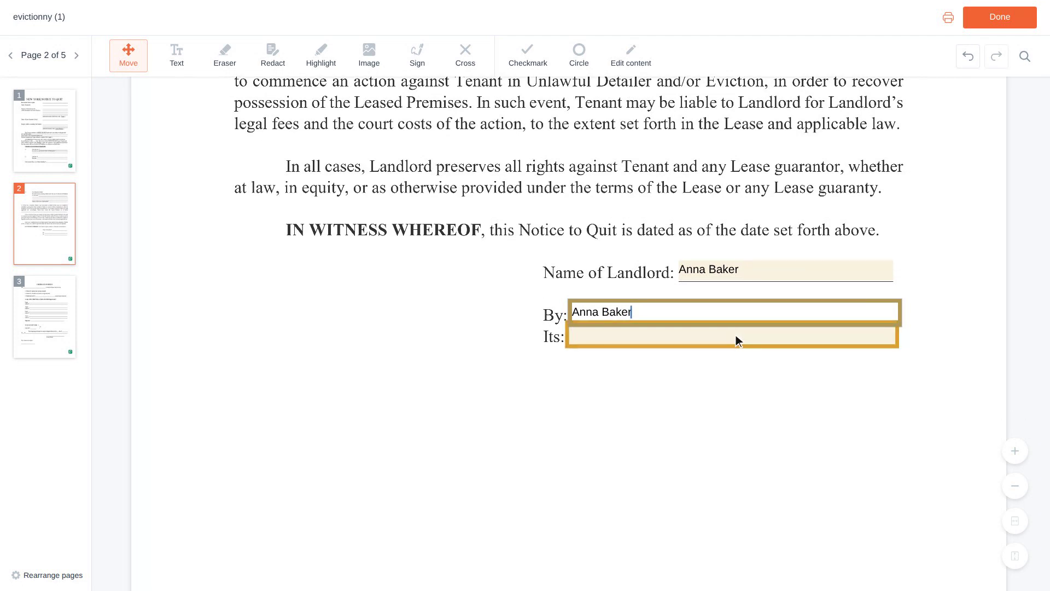
pyautogui.click(736, 335)
pyautogui.write('Owner')
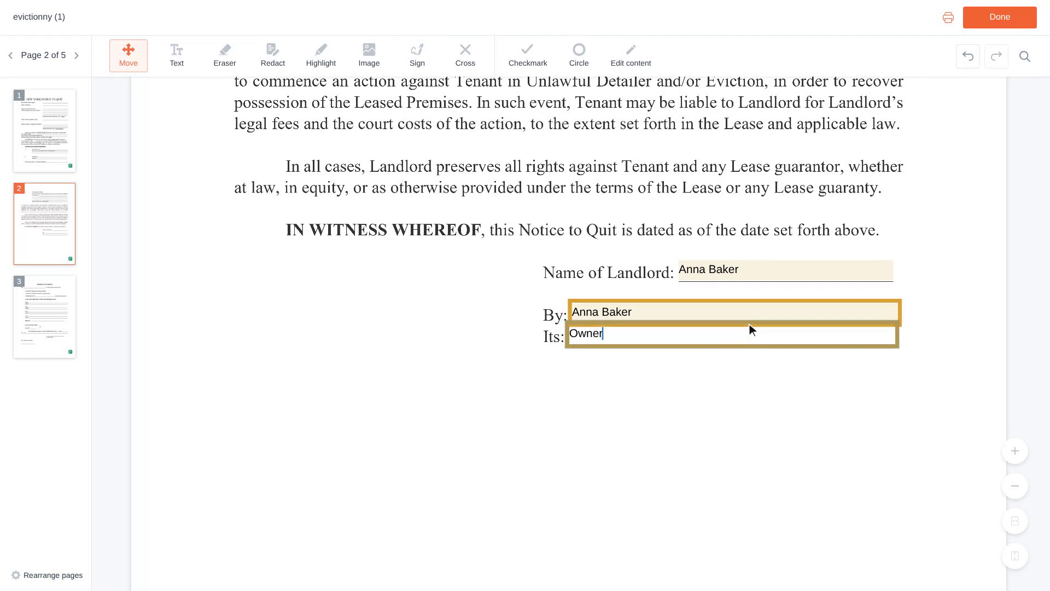